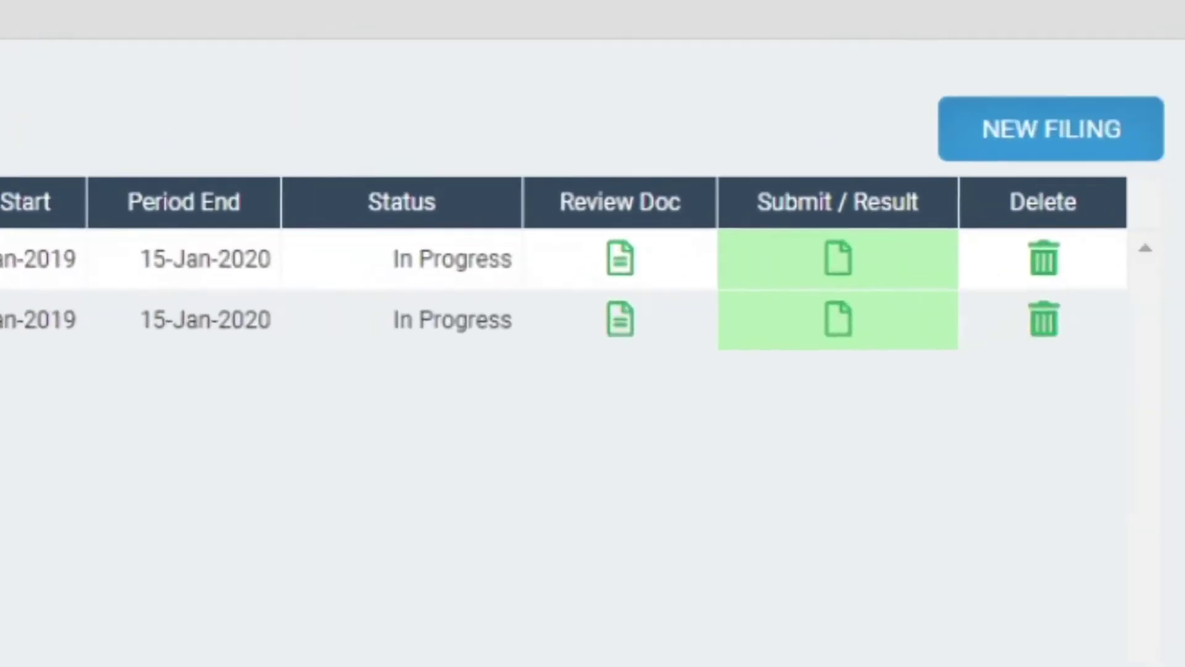
# - Bring up the Create New Filing dialog listing filing types like CT600 and MICRO Entity IXBRL Accounts
pyautogui.click(1032, 154)
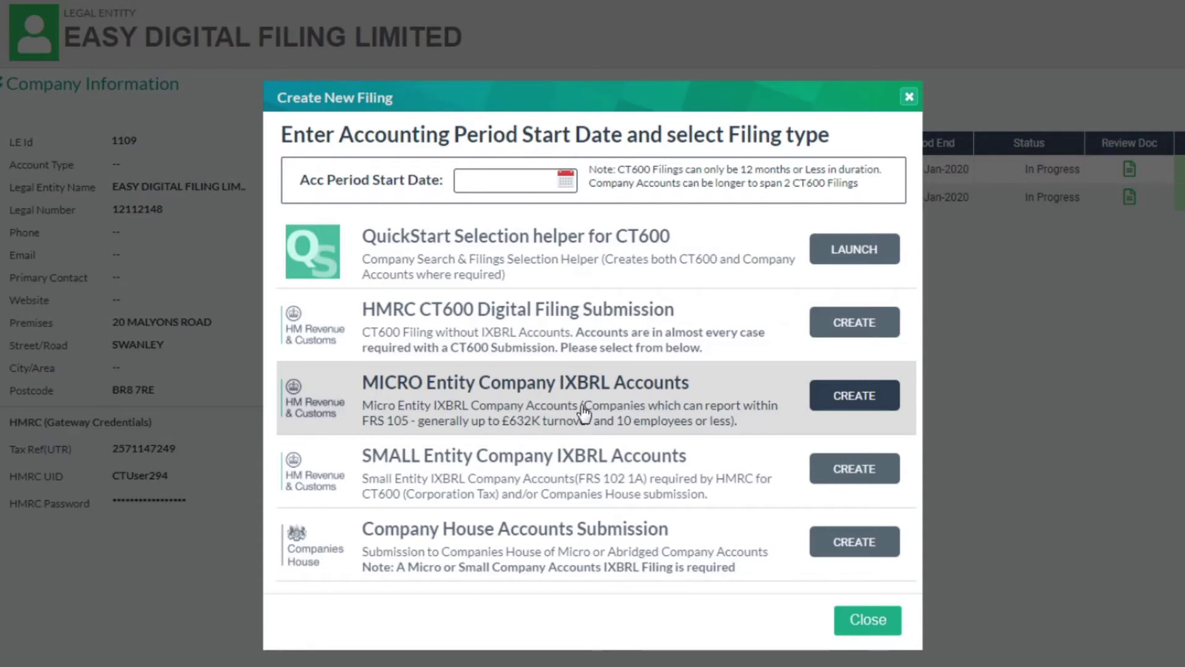
# - Dismiss the new filing options and open the MICRO Comp IXBRL Accounts entry from the submissions table
pyautogui.click(867, 622)
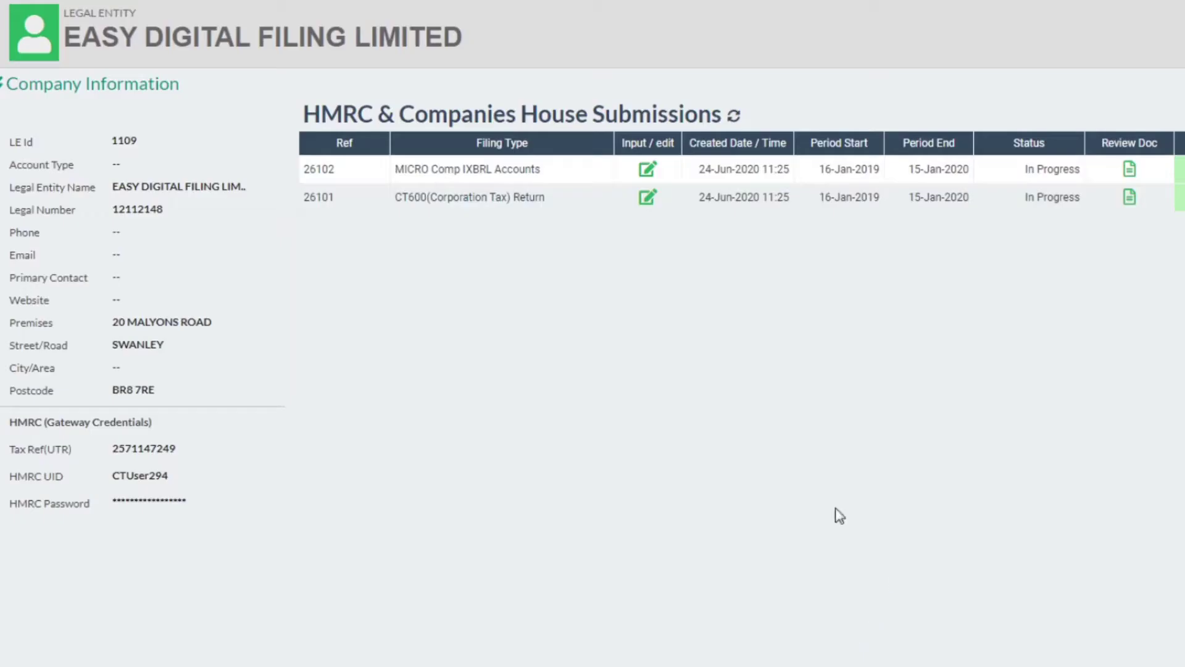
pyautogui.click(460, 176)
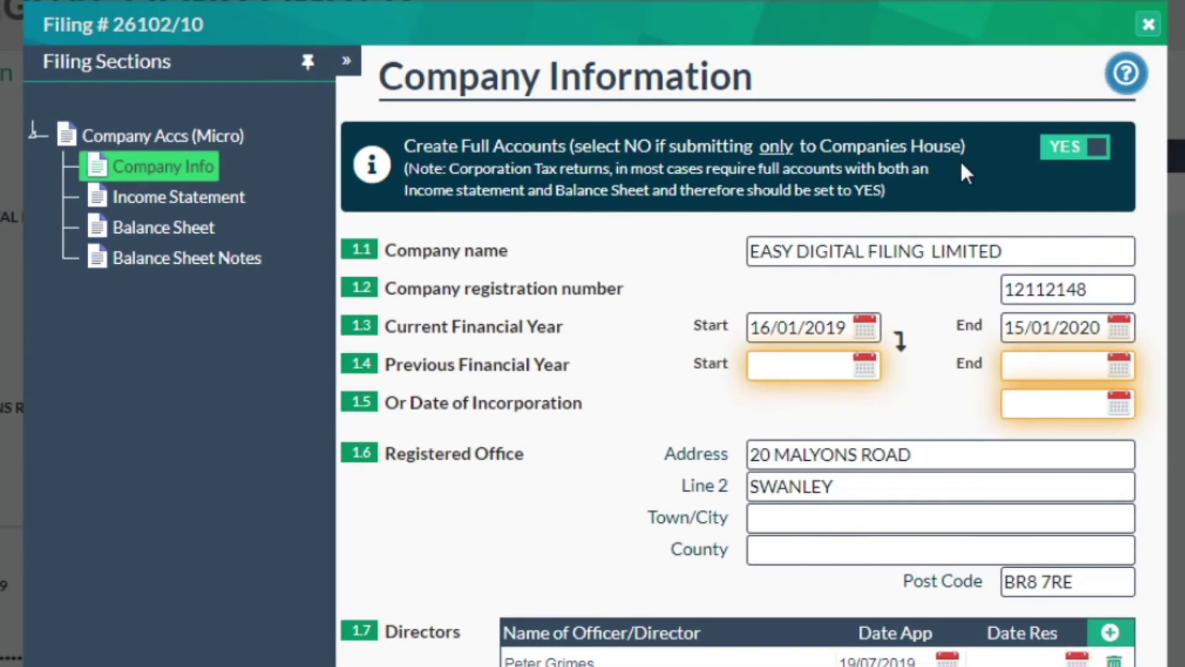
pyautogui.click(1060, 162)
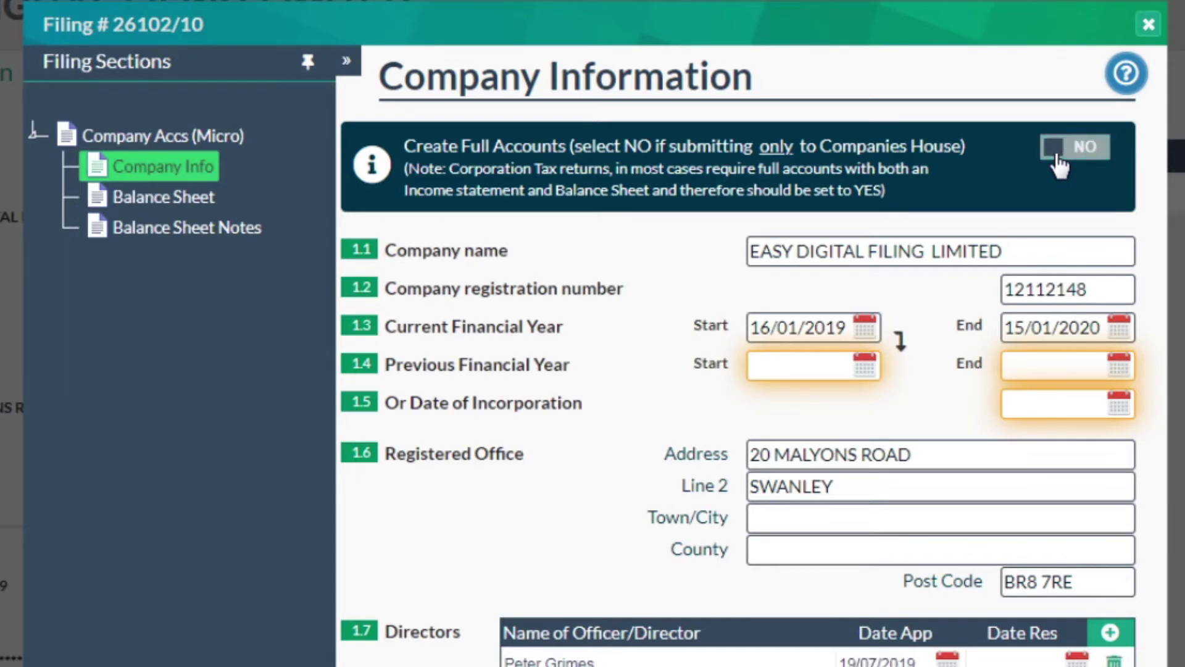
pyautogui.click(1092, 162)
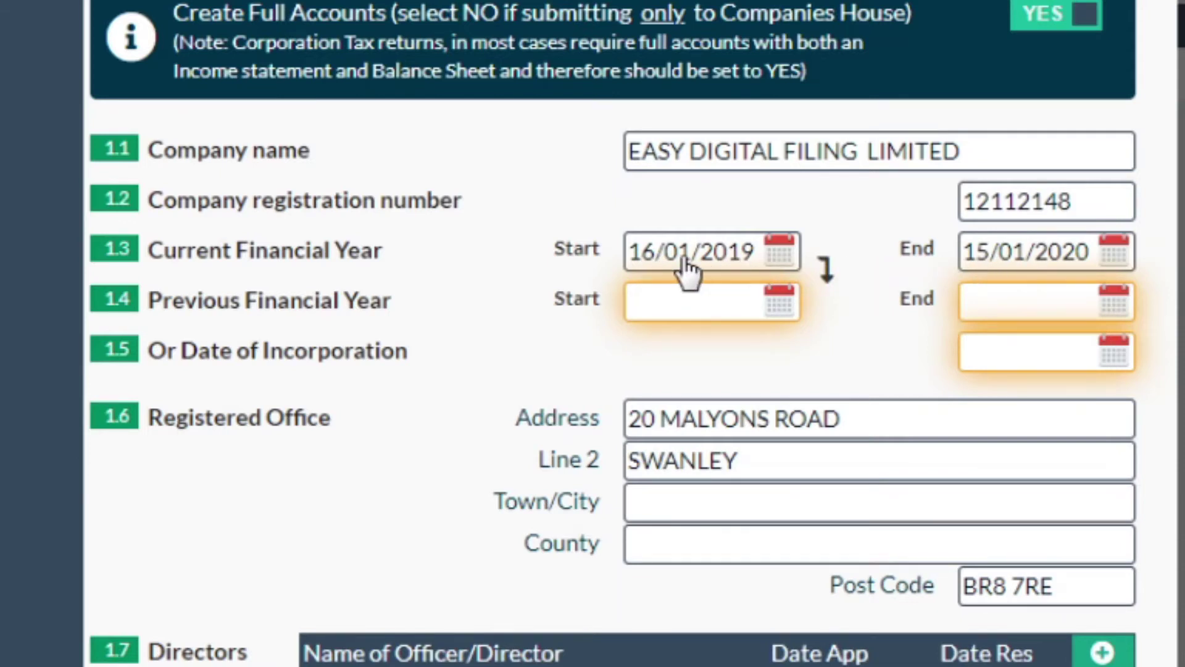
# - Copy previous financial year dates 16/01/2018–15/01/2019 and enter employees: 2 this year, 3 last year
pyautogui.click(827, 279)
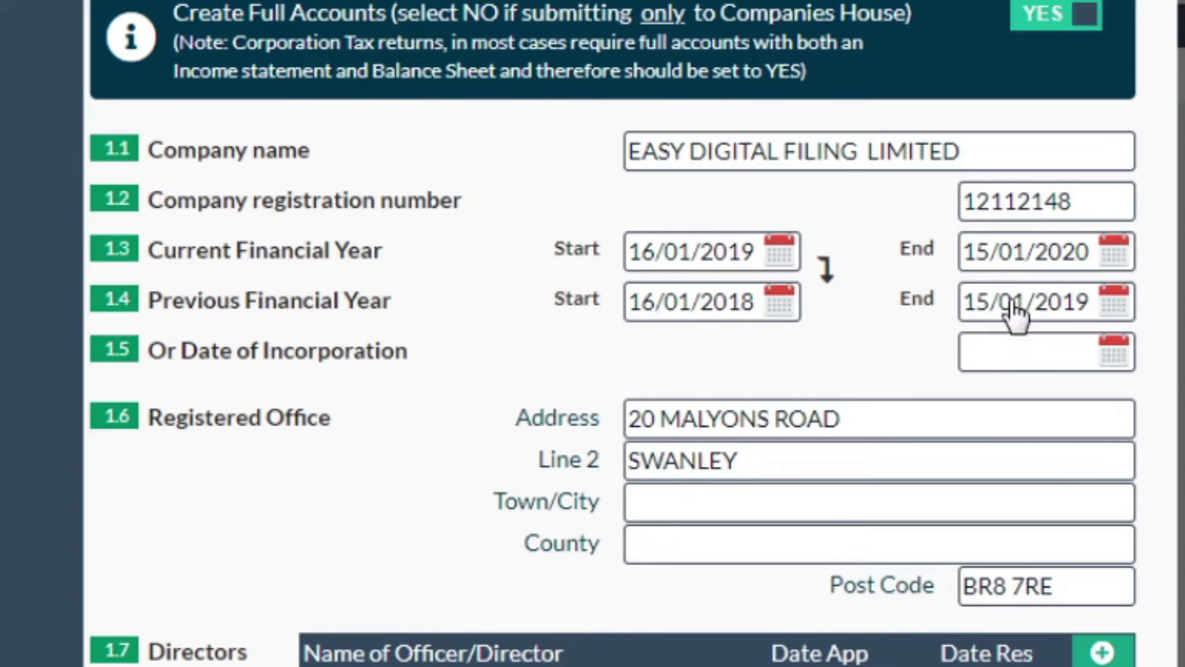
pyautogui.scroll(-5, 843, 594)
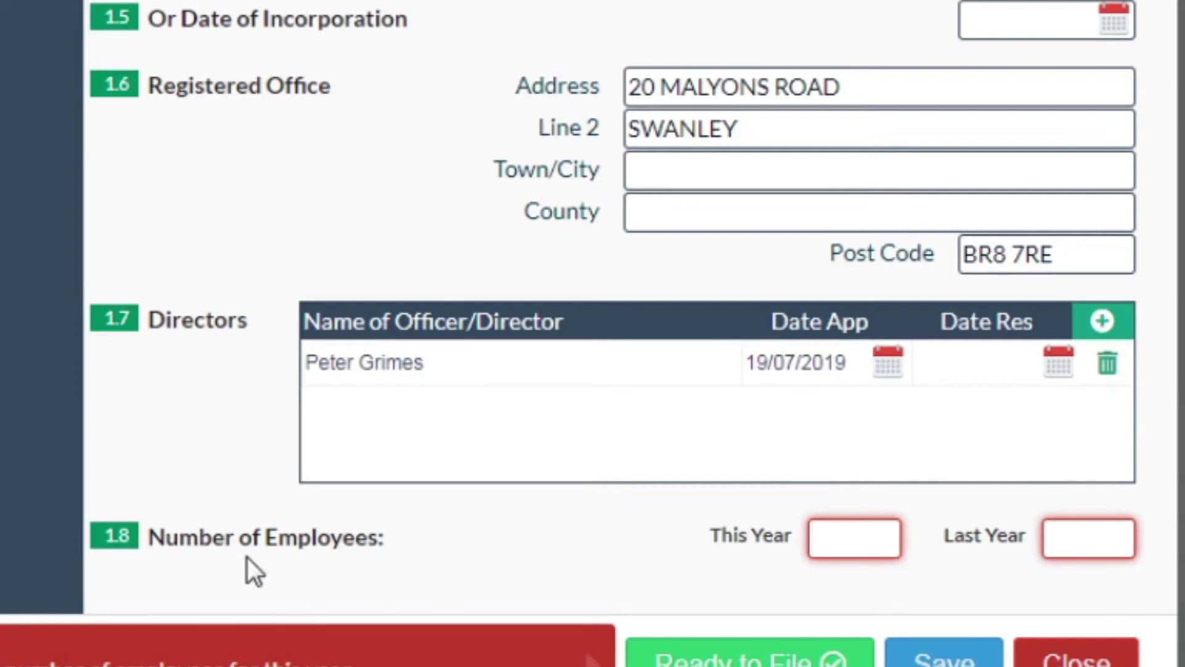
pyautogui.click(853, 546)
pyautogui.write('2')
pyautogui.click(1063, 541)
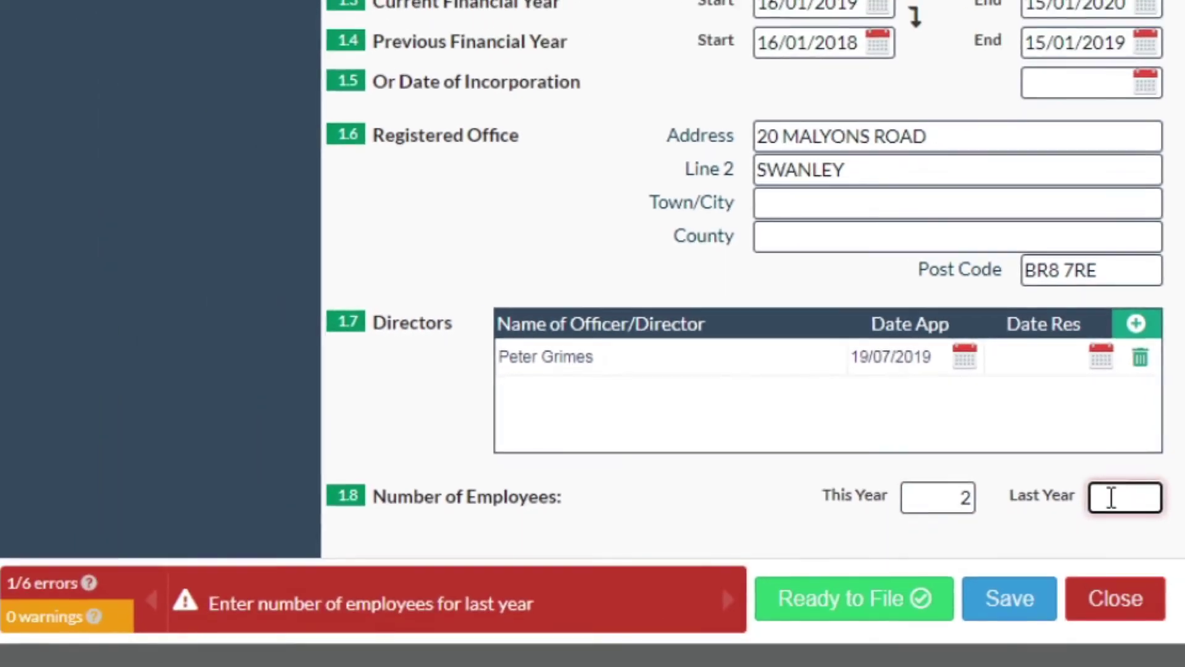
pyautogui.write('3')
pyautogui.click(752, 492)
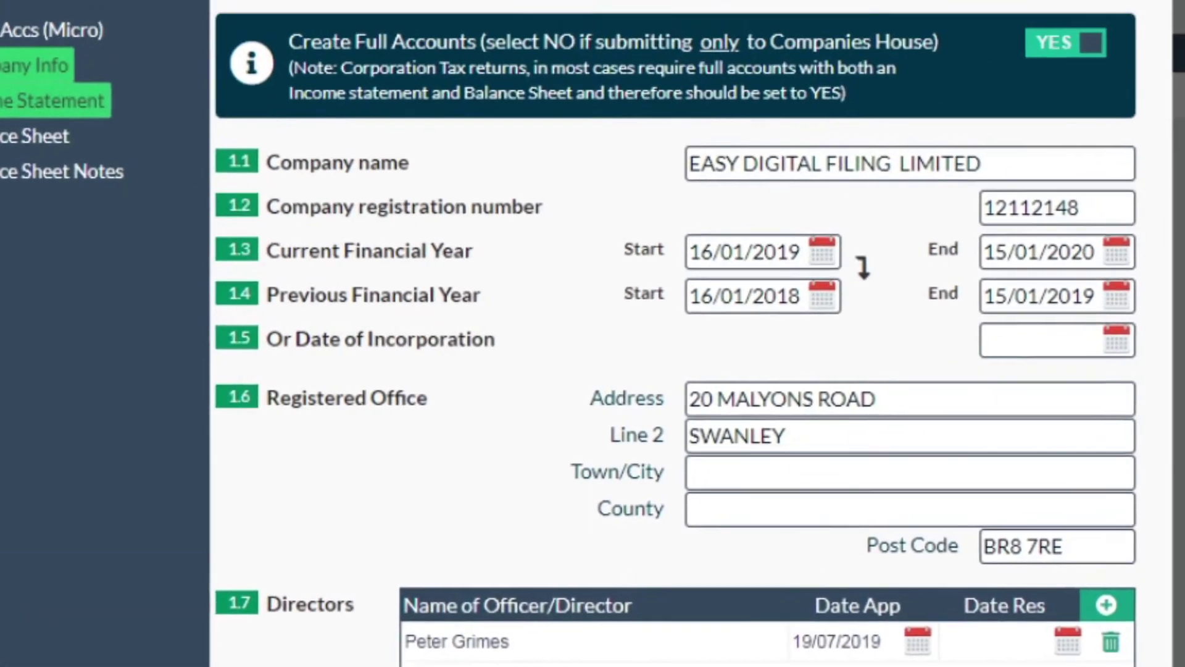
# - Expand the Income Statement's Cost of Sales, Staff, Premises, Professional, Other expenses and Taxation sections
pyautogui.click(37, 101)
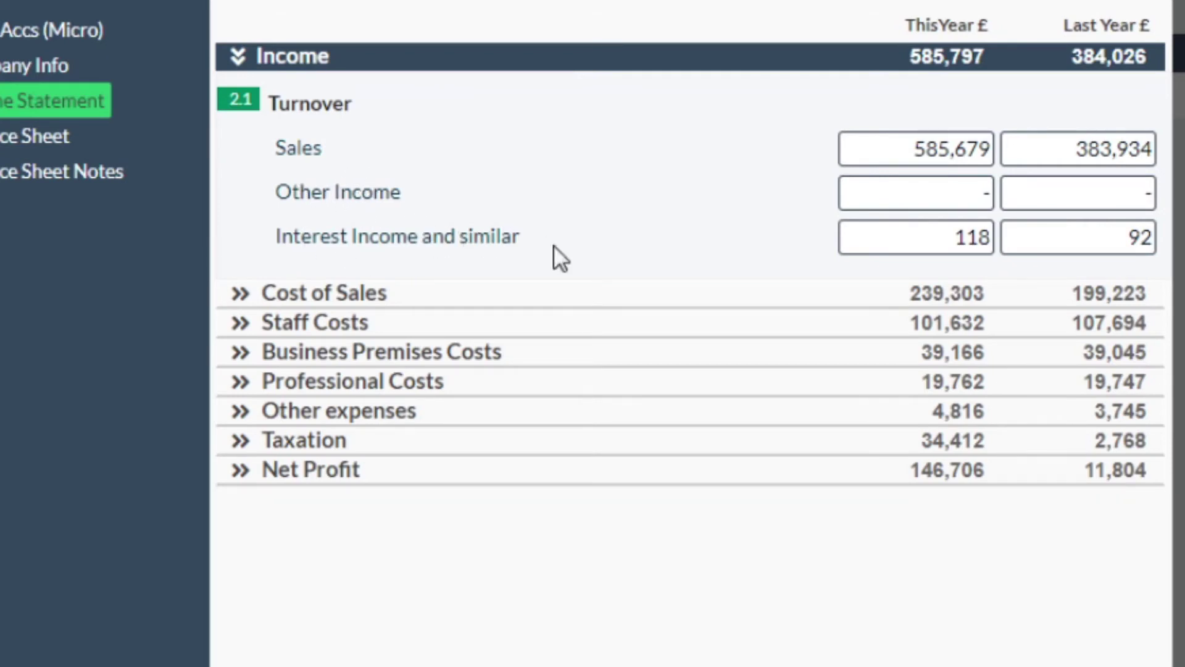
pyautogui.click(460, 303)
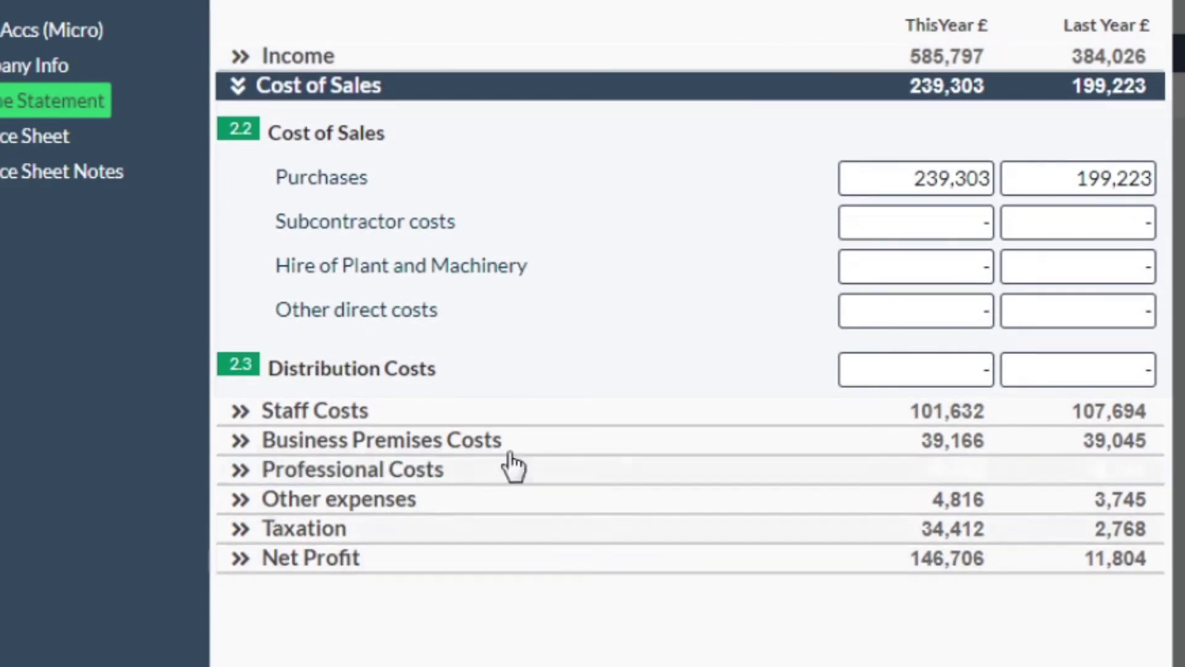
pyautogui.click(528, 420)
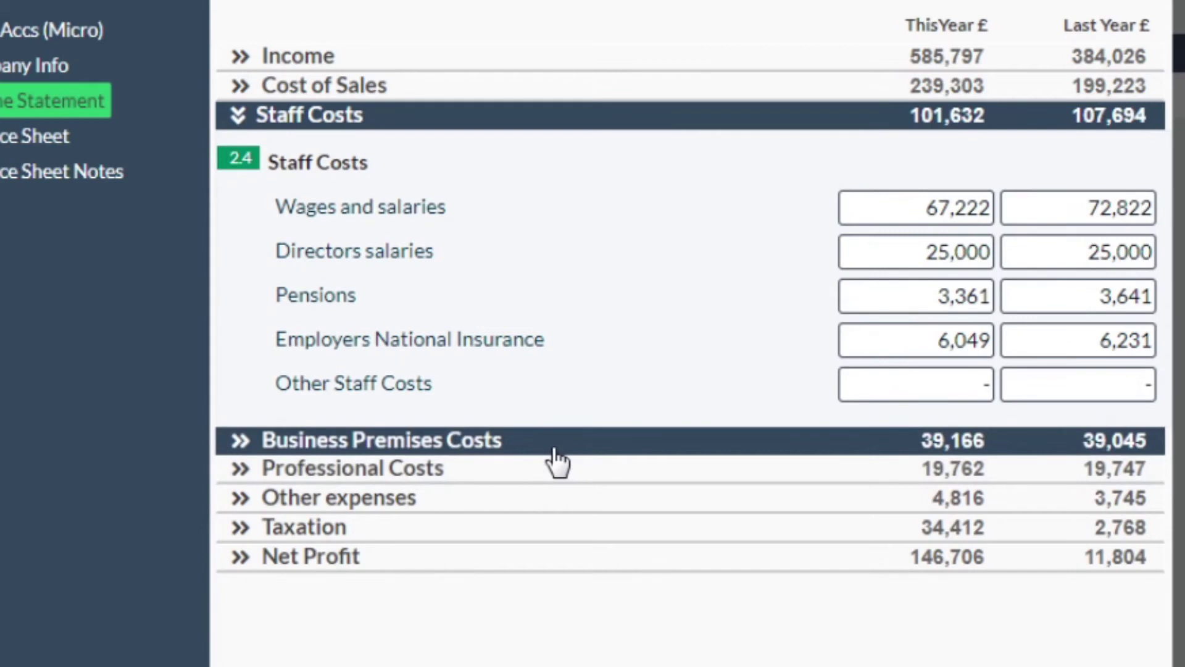
pyautogui.click(554, 448)
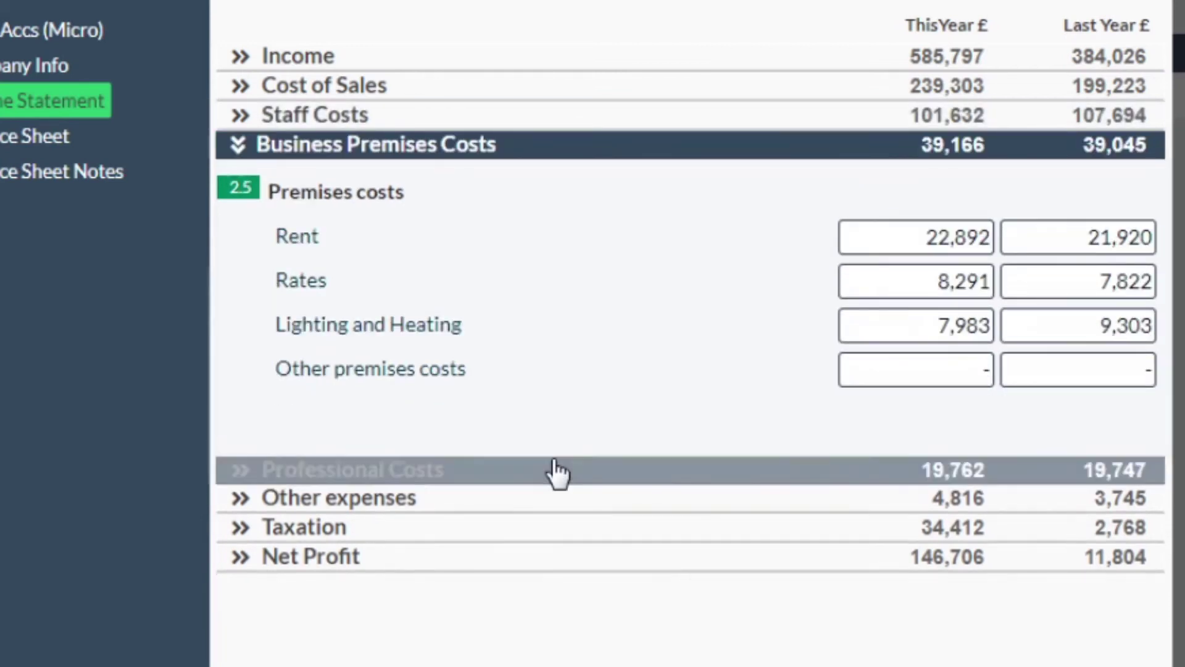
pyautogui.click(554, 474)
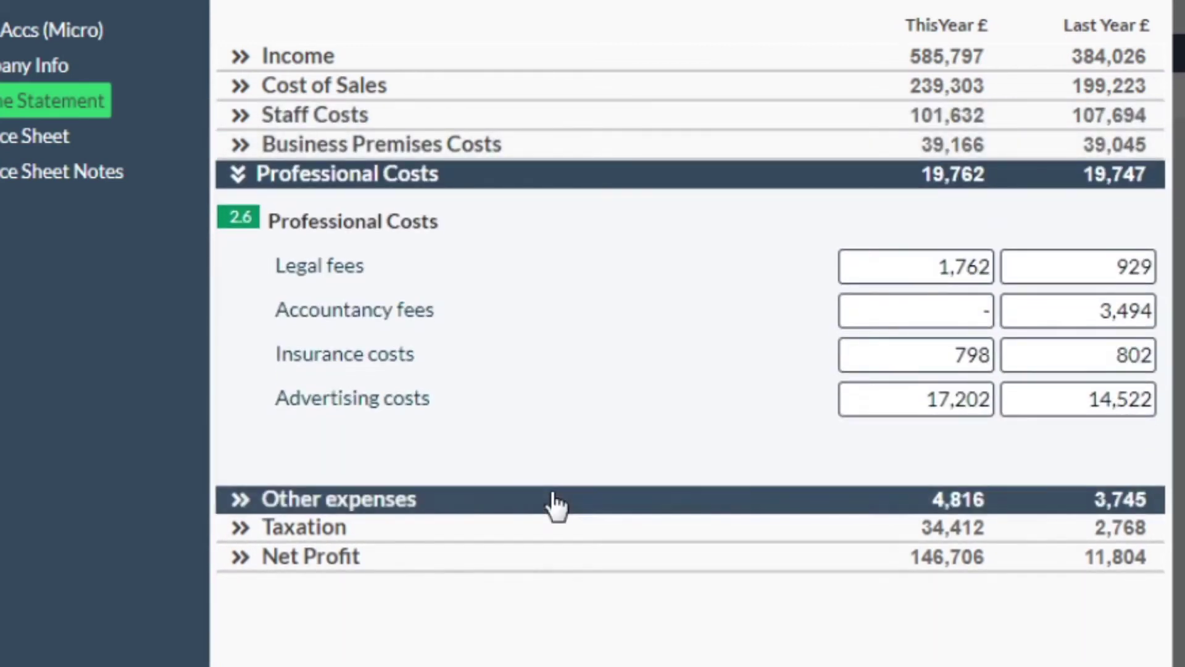
pyautogui.click(555, 500)
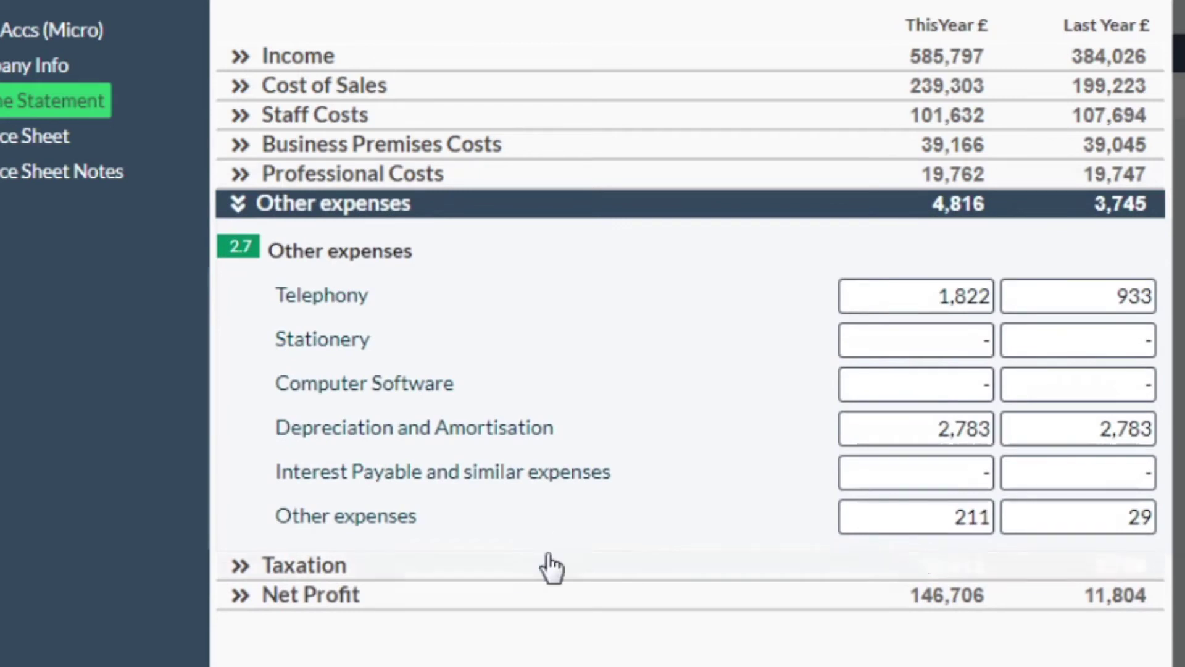
pyautogui.click(546, 564)
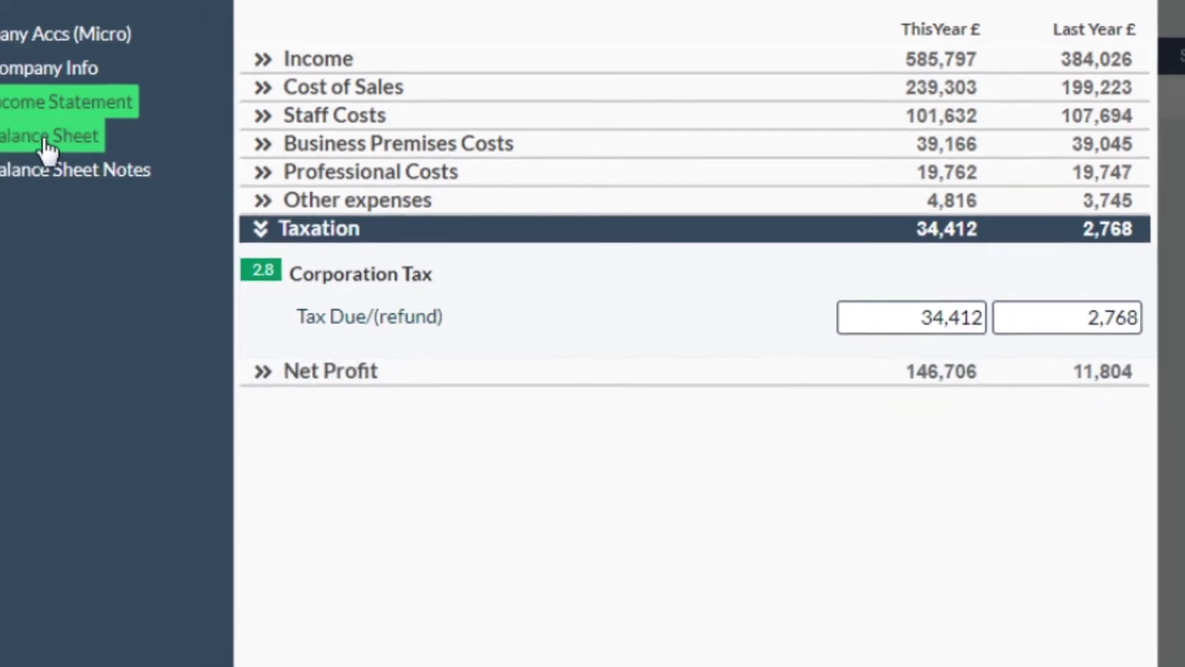
# - On the Balance Sheet, enter 95137 in the 3.9 Capital and Reserves This Year field
pyautogui.click(46, 148)
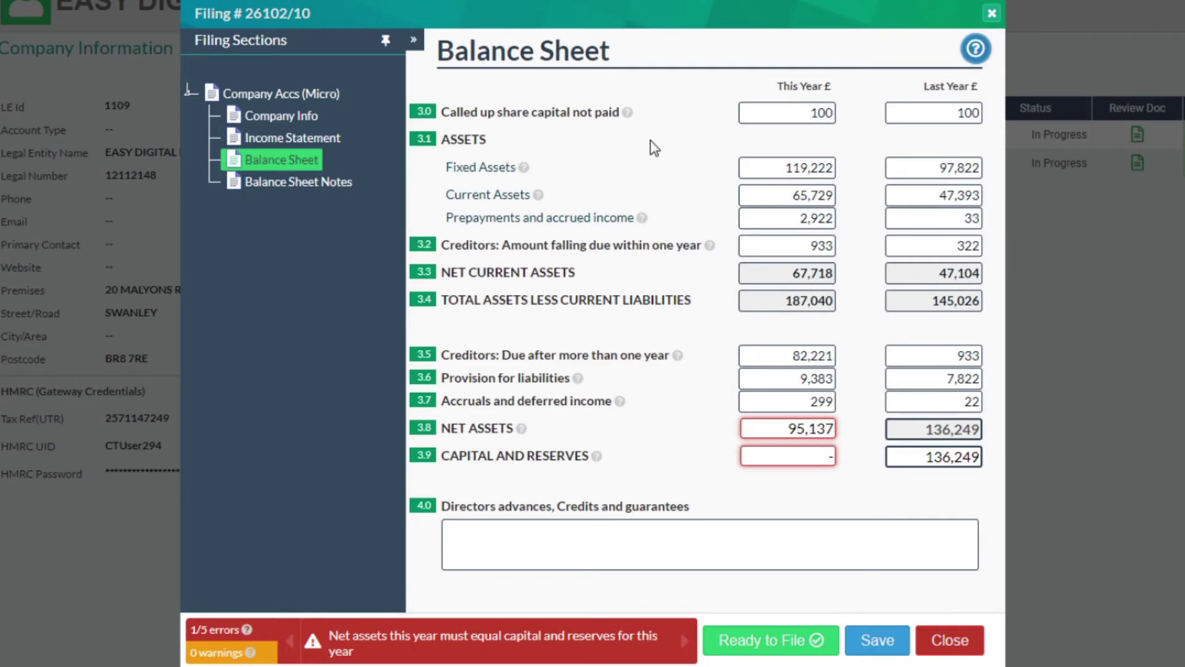
pyautogui.moveTo(525, 170)
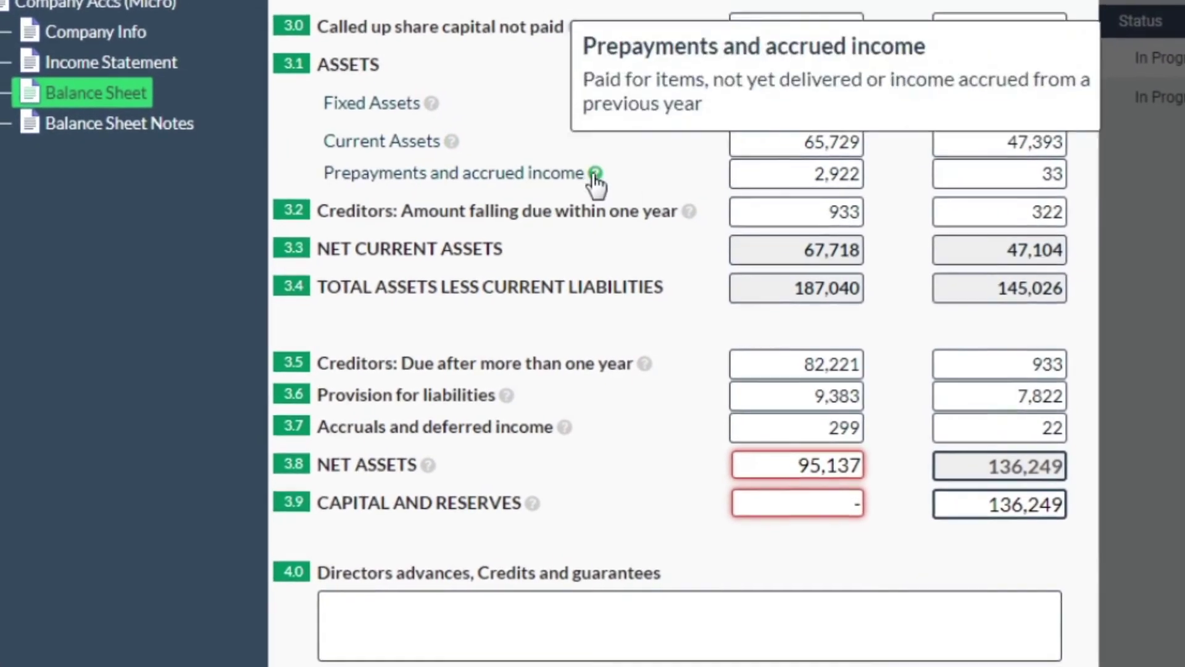
pyautogui.moveTo(702, 226)
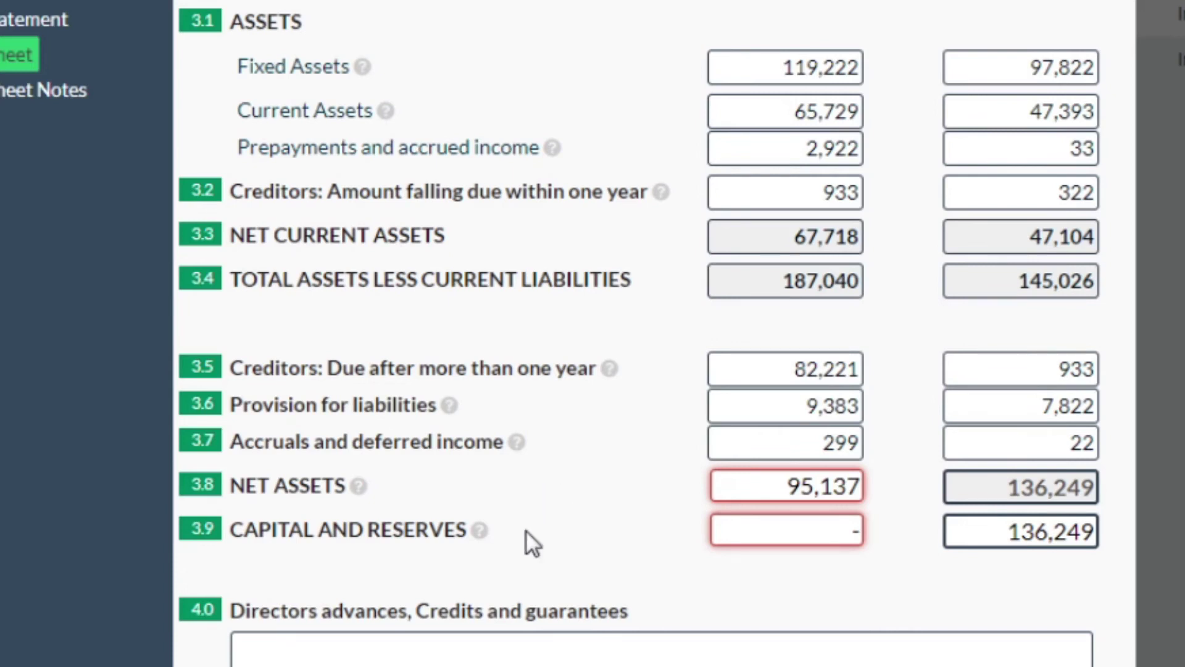
pyautogui.moveTo(481, 532)
pyautogui.click(771, 532)
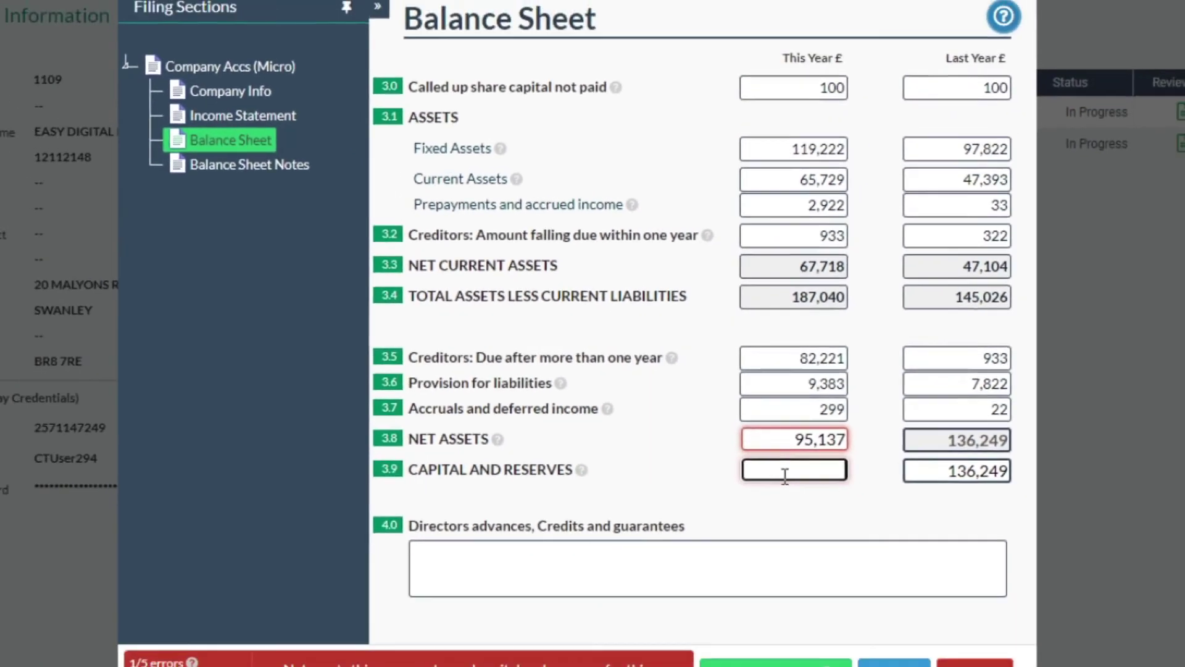
pyautogui.write('9')
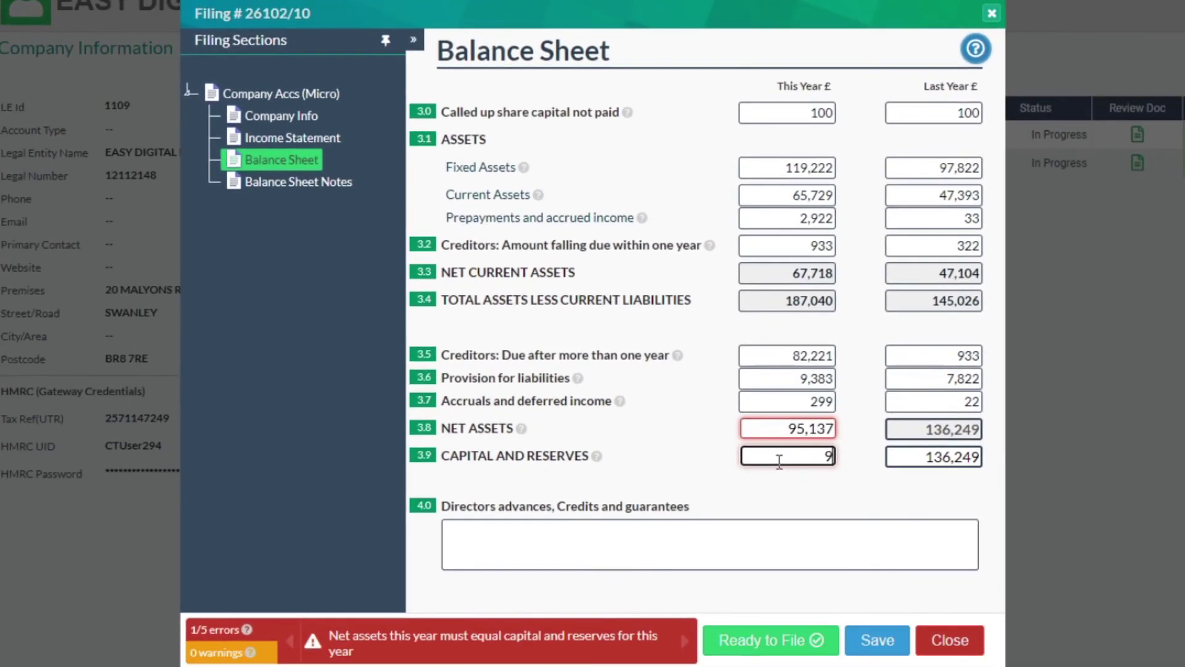
pyautogui.write('5137')
pyautogui.click(704, 456)
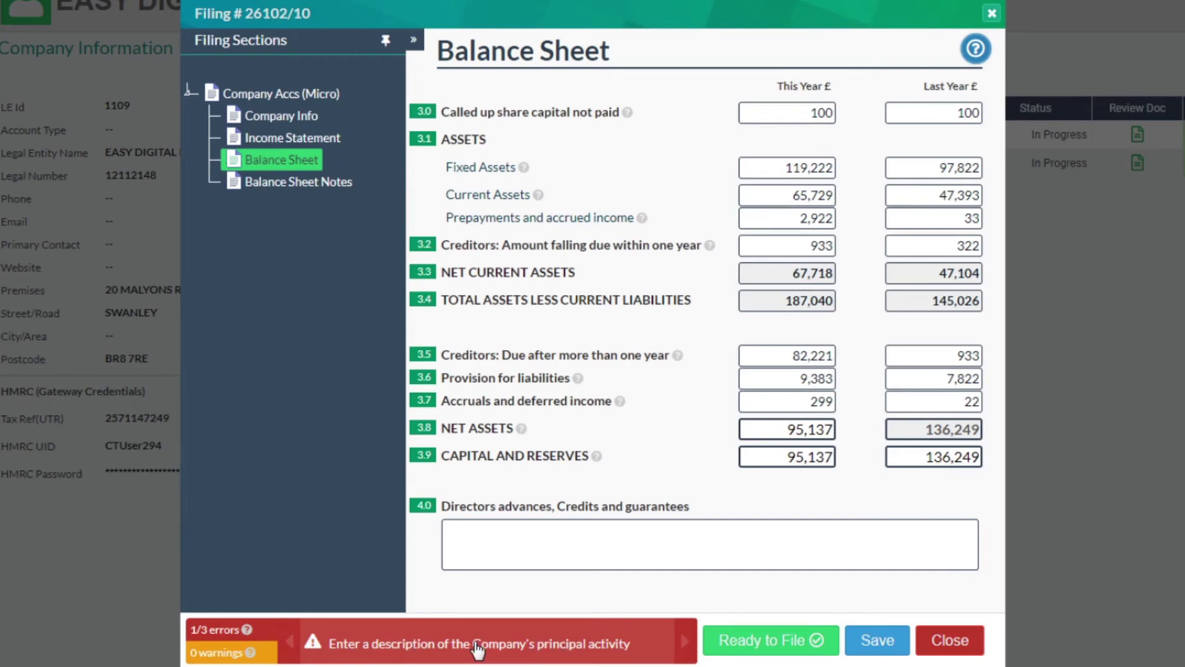
# - Enter 'Filing services' as the company's principal activity in the Directors Report
pyautogui.click(479, 643)
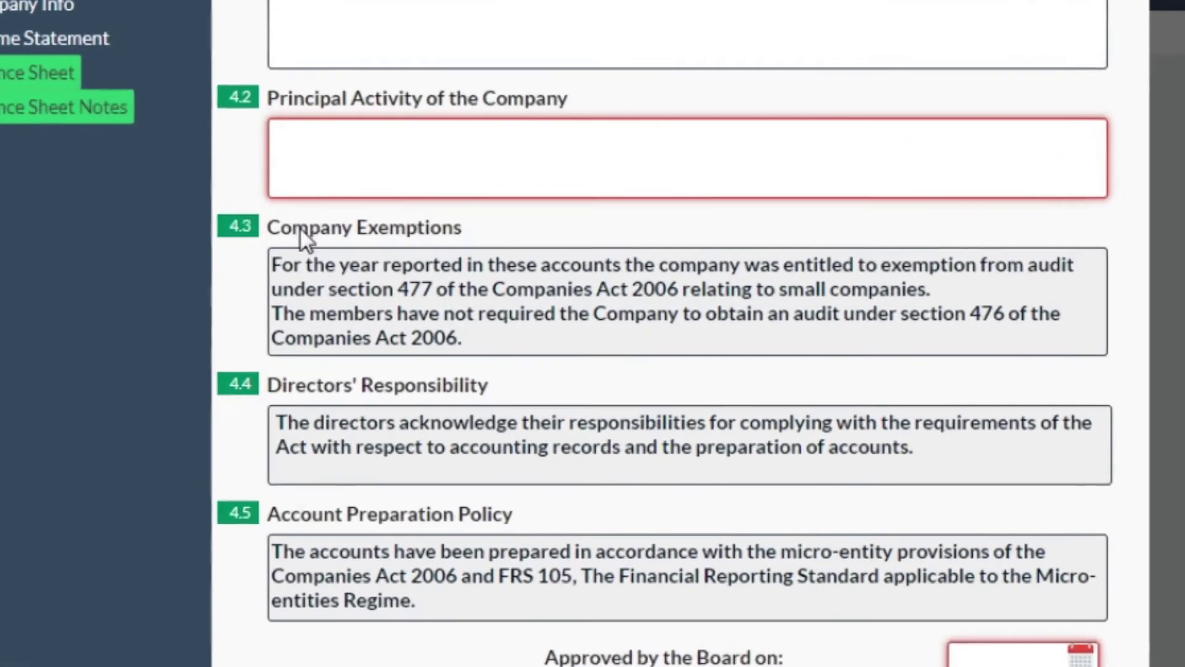
pyautogui.click(410, 209)
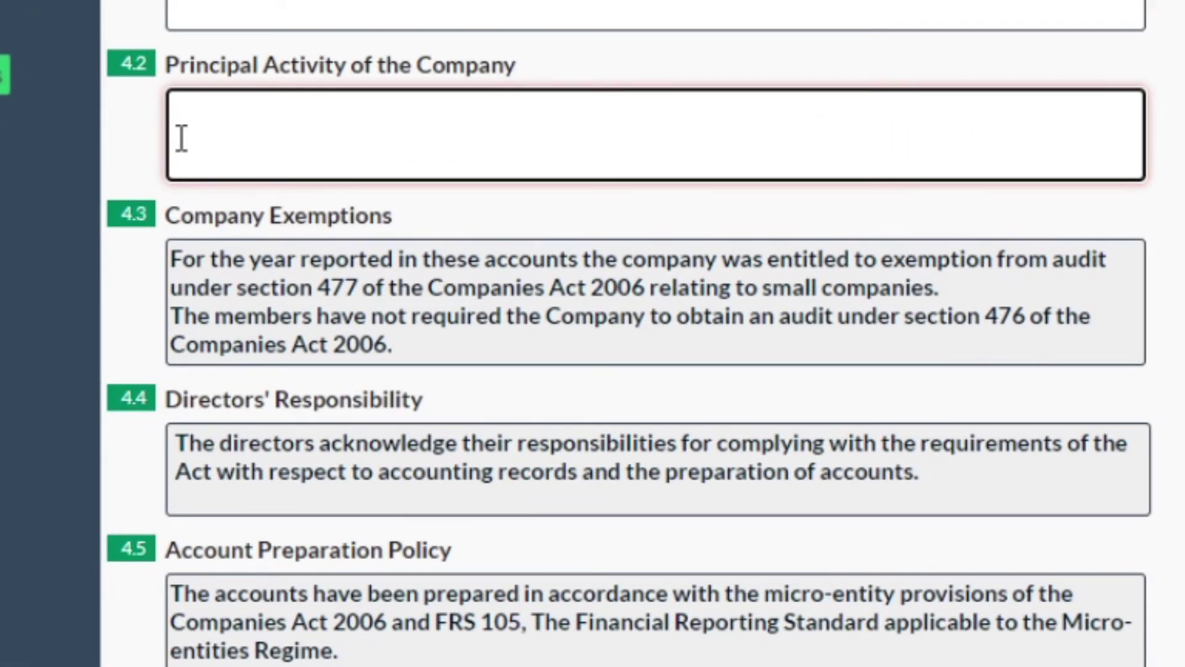
pyautogui.write('Buil')
pyautogui.press('BackSpace')
pyautogui.press('BackSpace')
pyautogui.press('BackSpace')
pyautogui.press('BackSpace')
pyautogui.write('Filing services')
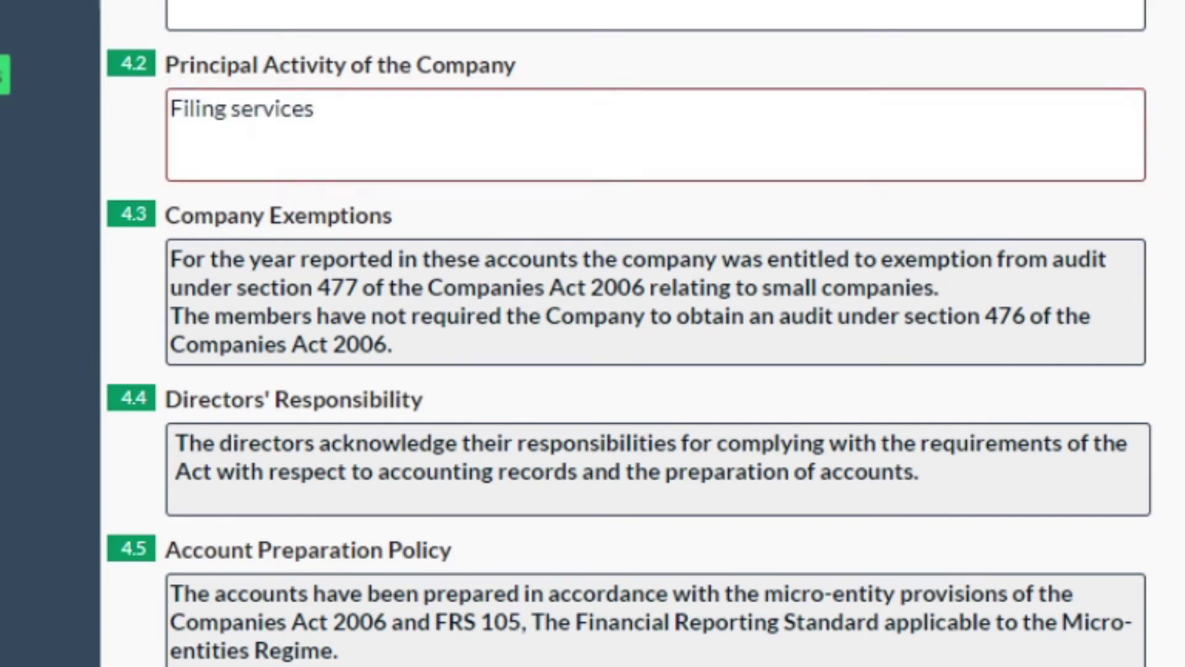
pyautogui.scroll(-3, 703, 565)
pyautogui.scroll(-2, 699, 554)
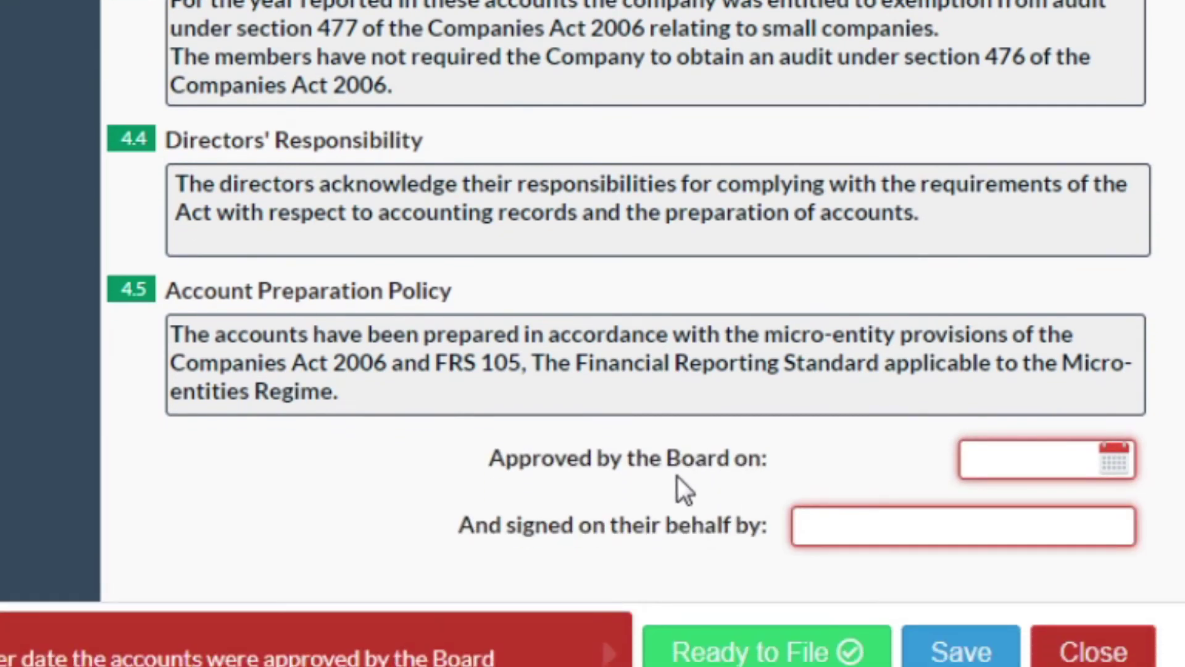
# - Enter the signing director's name and set the board approval date to 01/06/2020
pyautogui.click(837, 524)
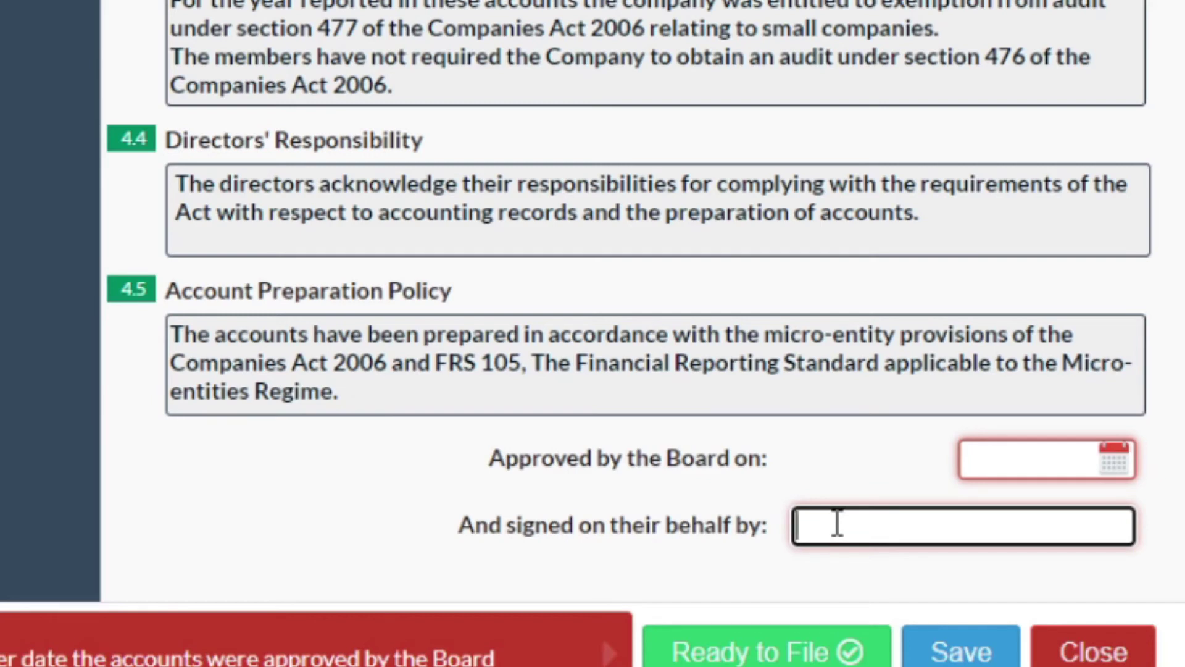
pyautogui.click(929, 462)
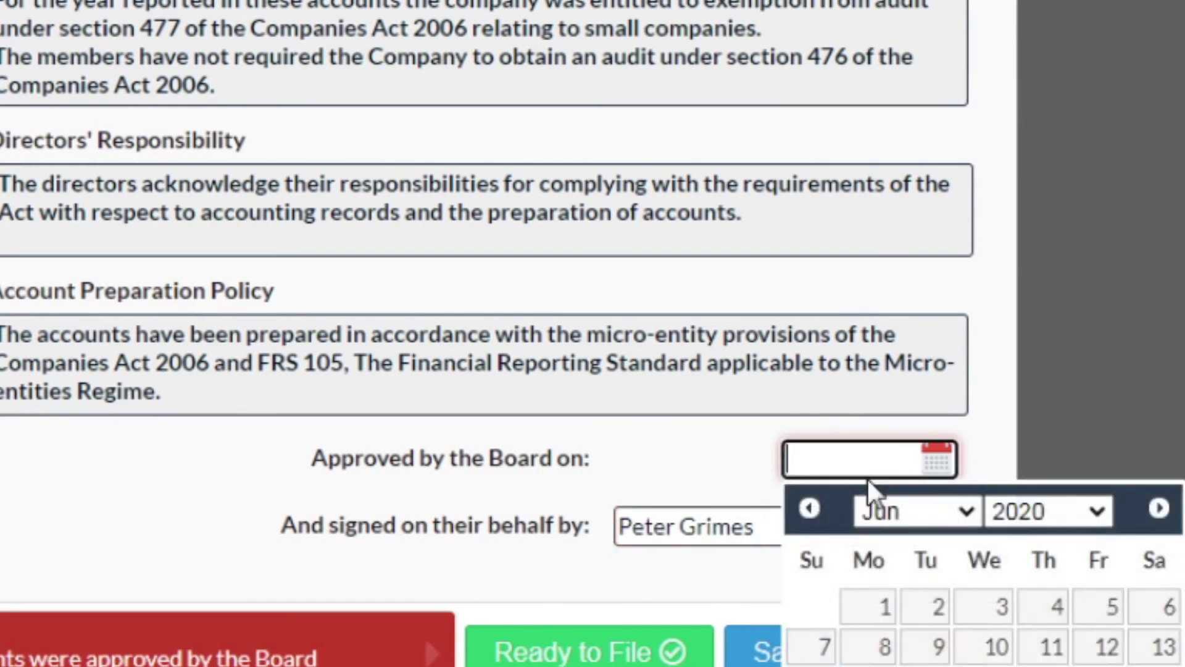
pyautogui.click(871, 606)
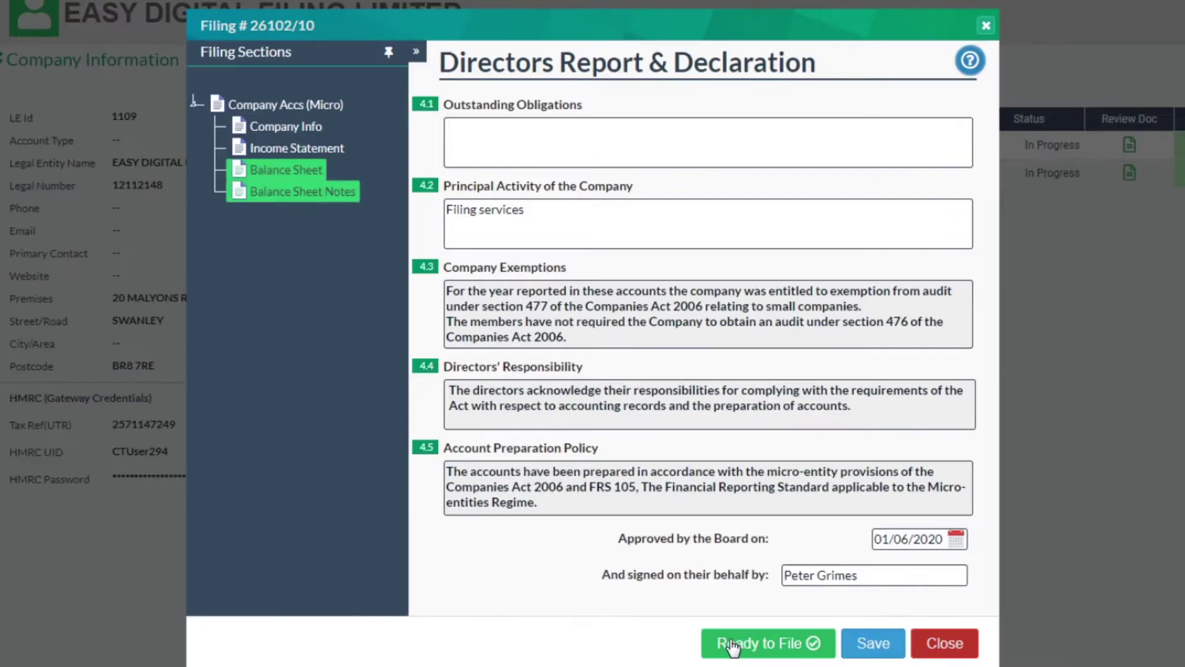
# - Mark the accounts Ready for Filing and open filing 26102's generated accounts document
pyautogui.click(780, 614)
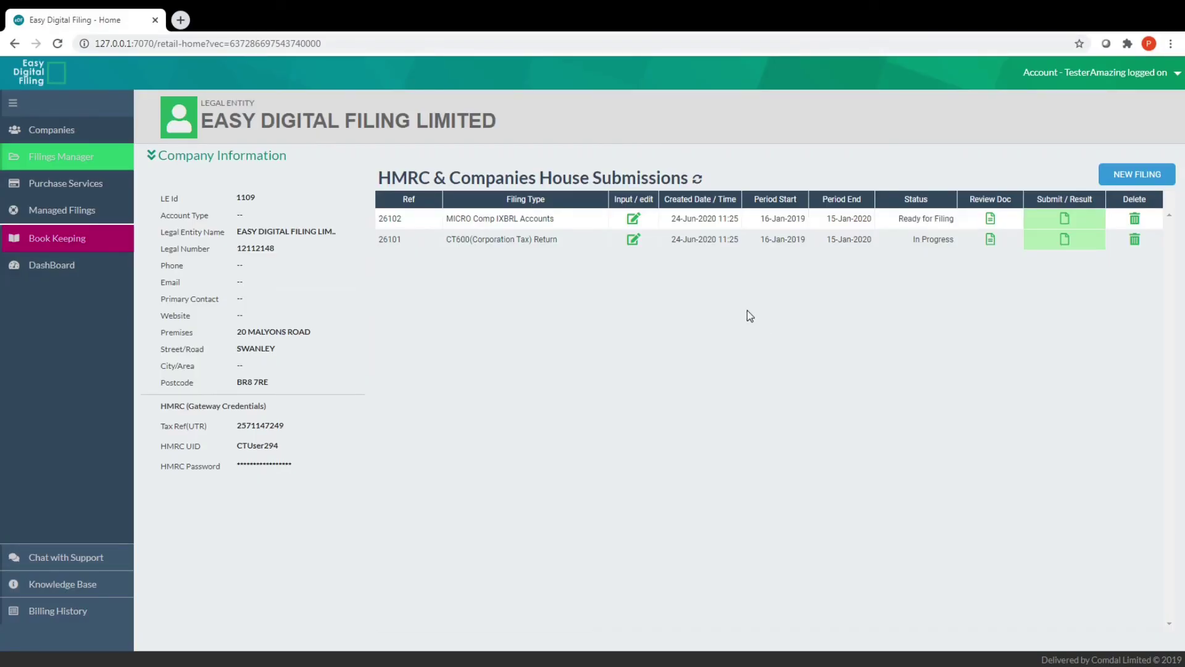
pyautogui.click(990, 217)
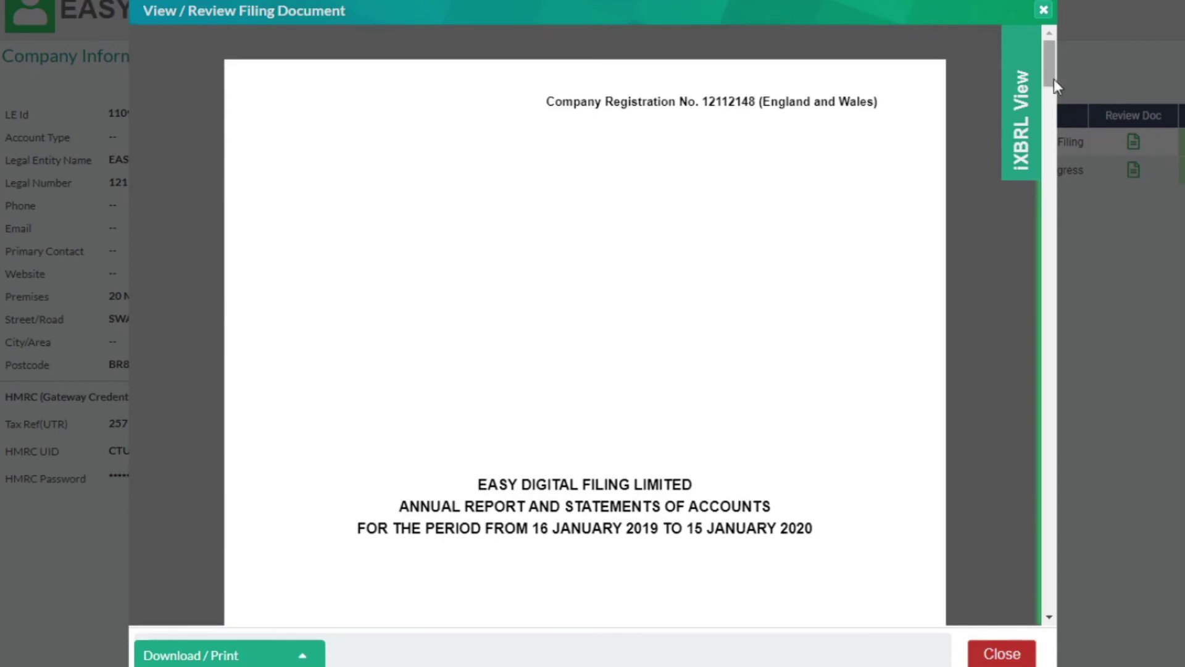
pyautogui.moveTo(1049, 66); pyautogui.dragTo(1057, 546)
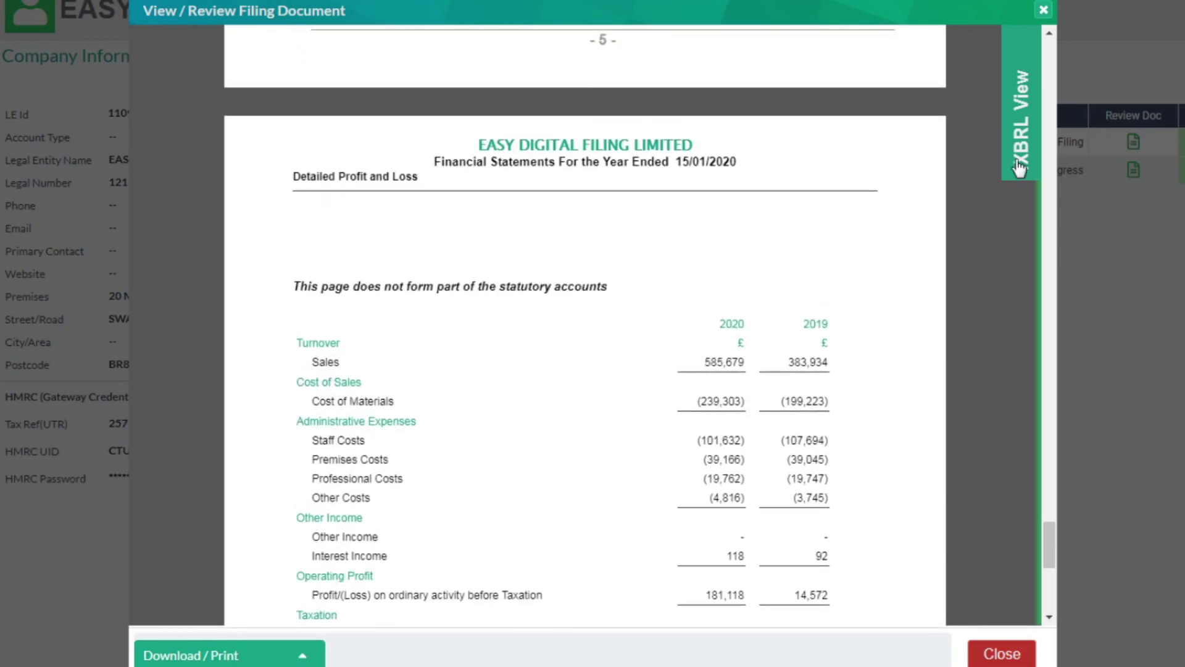
# - Highlight all iXBRL tags, inspect the 65,729 Current Assets tagging, then turn highlighting off
pyautogui.click(1029, 97)
pyautogui.click(787, 58)
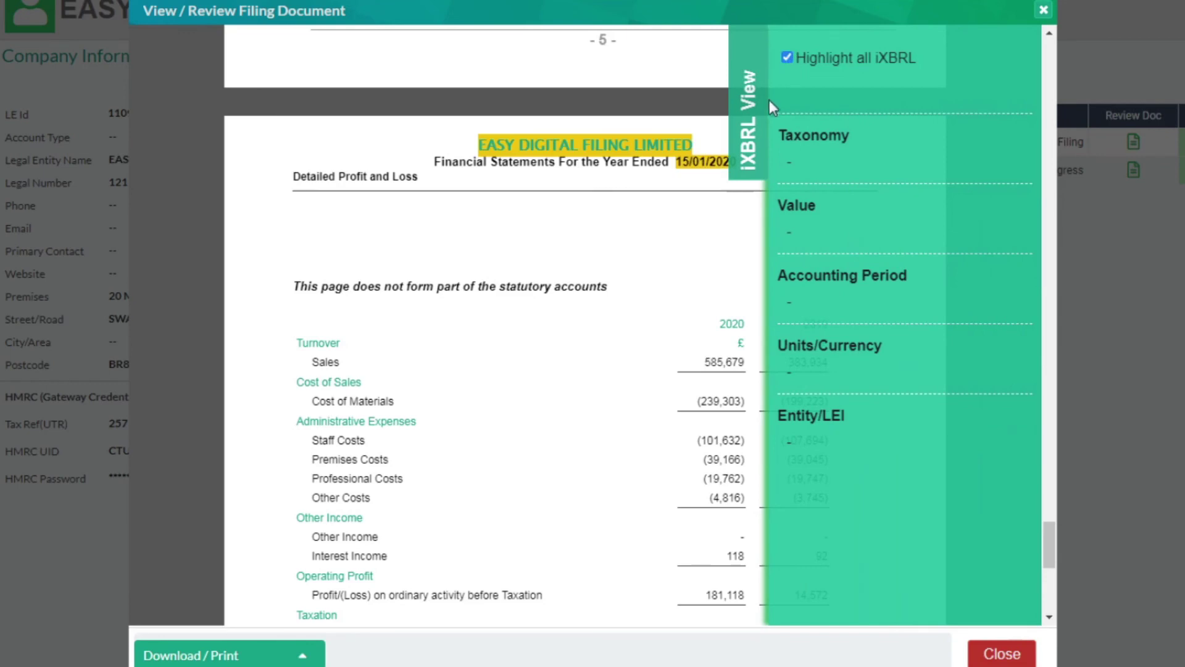
pyautogui.click(756, 115)
pyautogui.scroll(12, 722, 364)
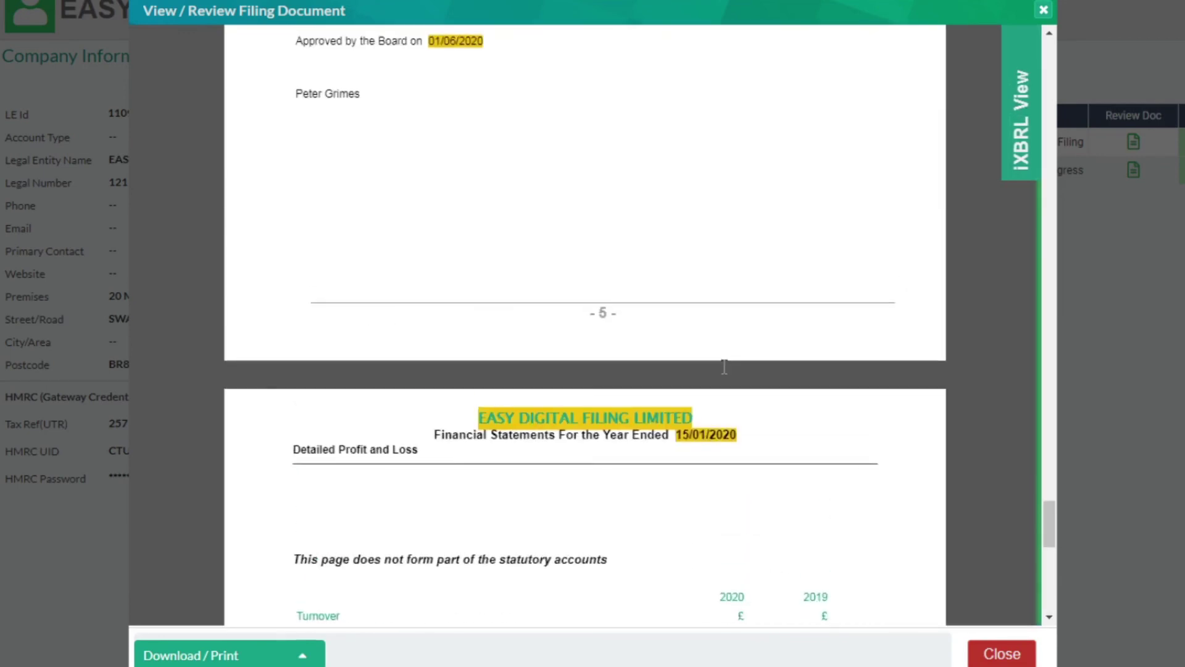
pyautogui.click(626, 200)
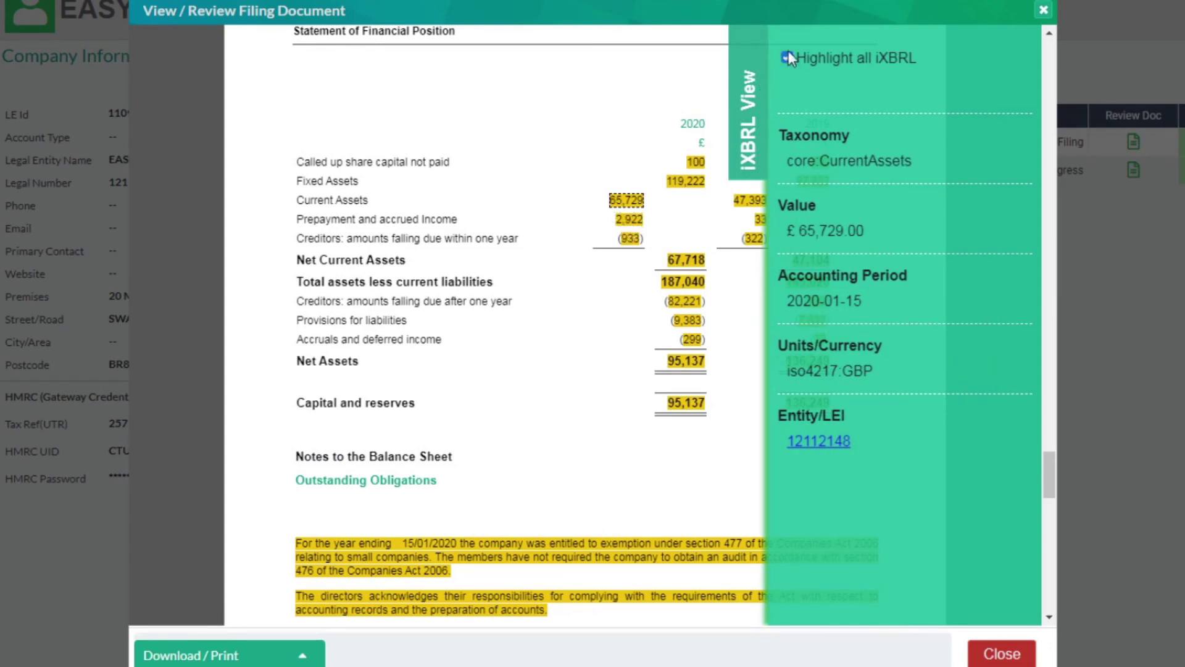
pyautogui.click(787, 57)
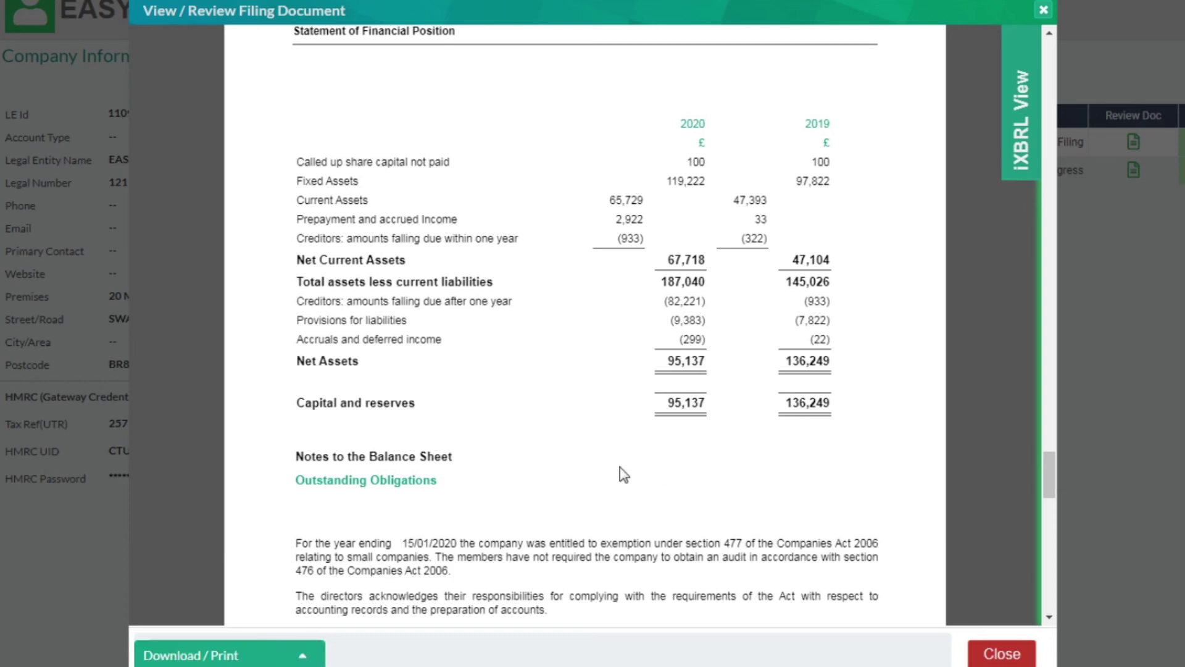
# - Close the View / Review Filing Document dialog
pyautogui.click(1000, 654)
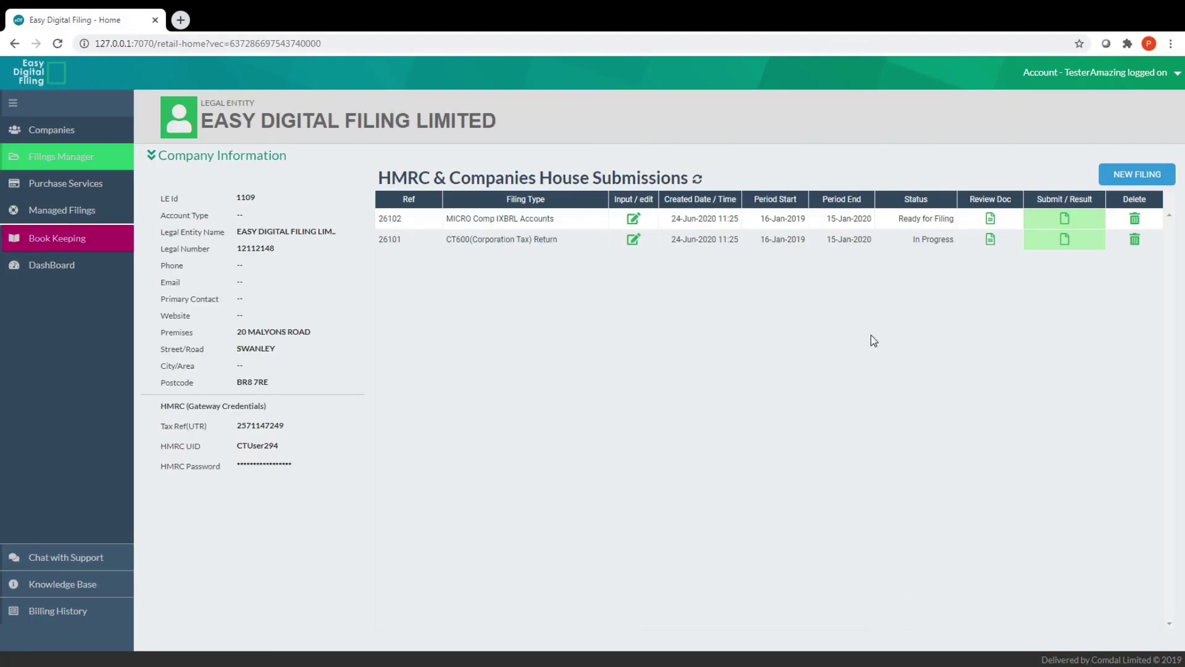